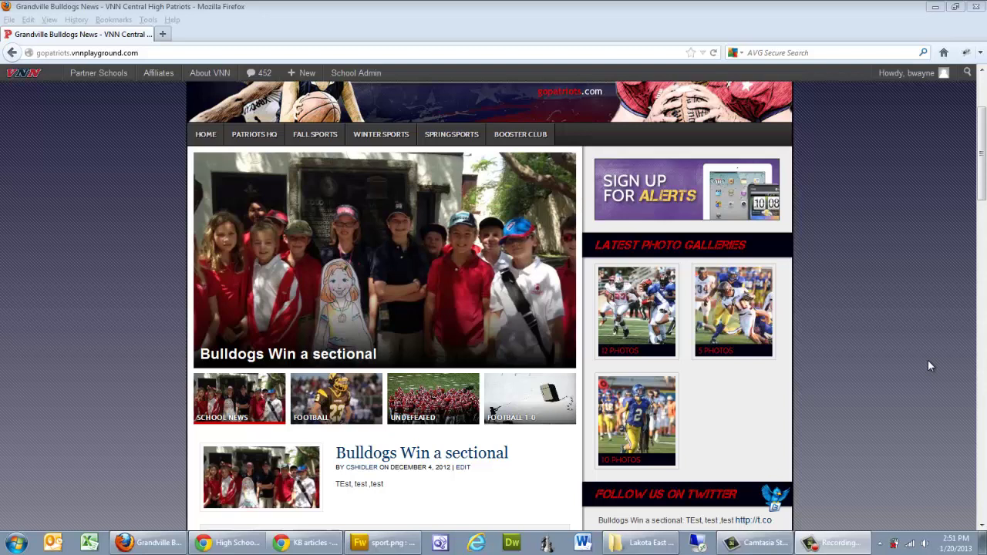
Start a new article from the admin bar's New menu
{"action": "left_click", "coordinate": [120, 329]}
{"action": "scroll", "coordinate": [142, 329], "scroll_direction": "up", "scroll_amount": 3}
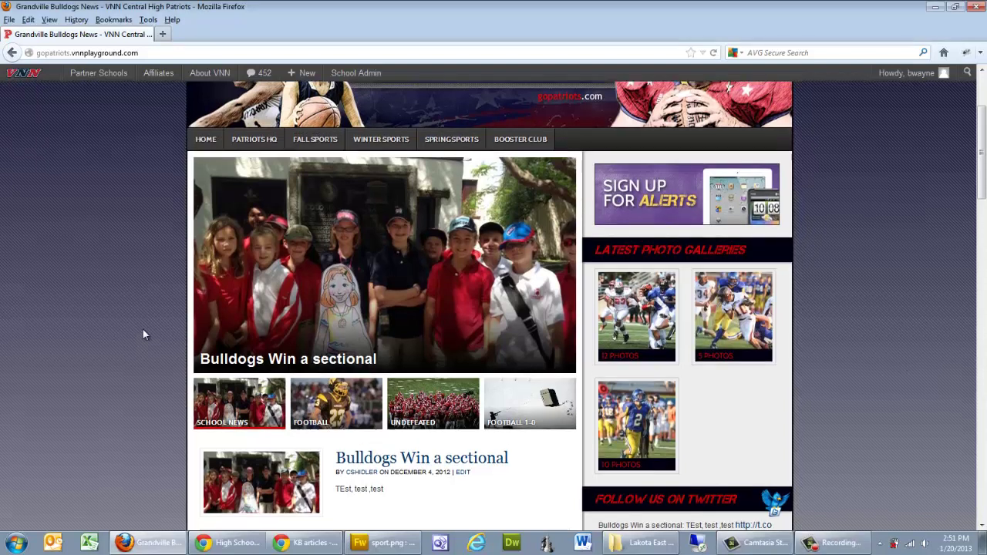
{"action": "scroll", "coordinate": [143, 334], "scroll_direction": "down", "scroll_amount": 2}
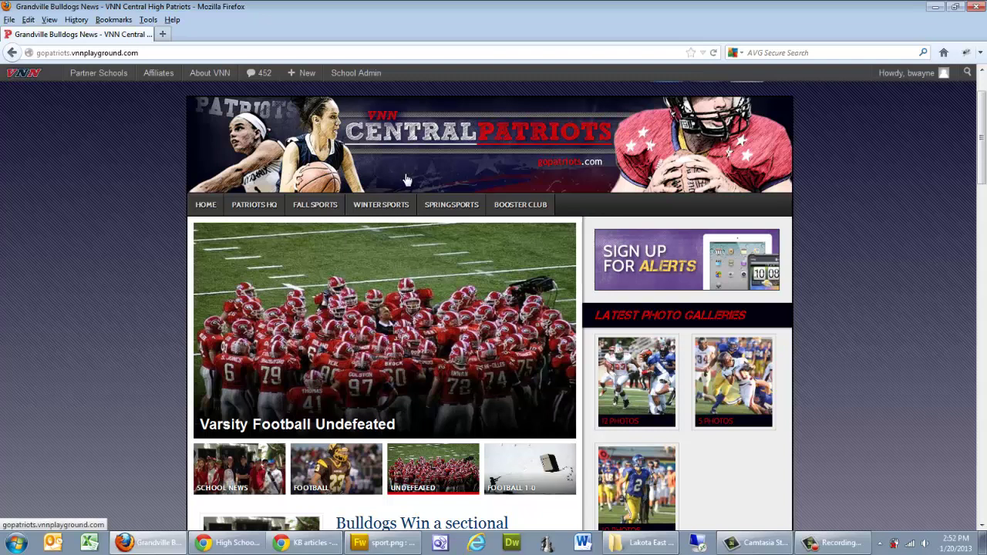
{"action": "mouse_move", "coordinate": [308, 73]}
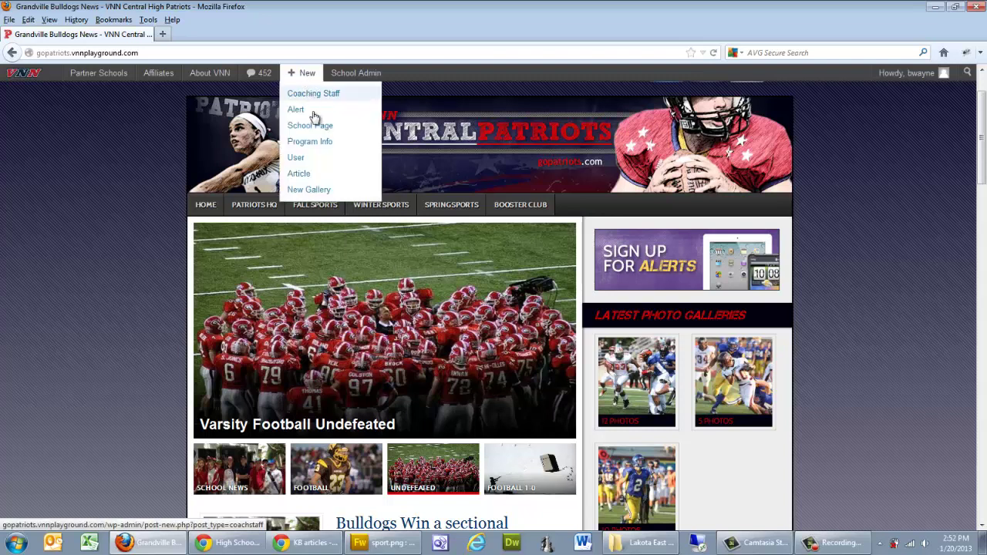
{"action": "left_click", "coordinate": [309, 177]}
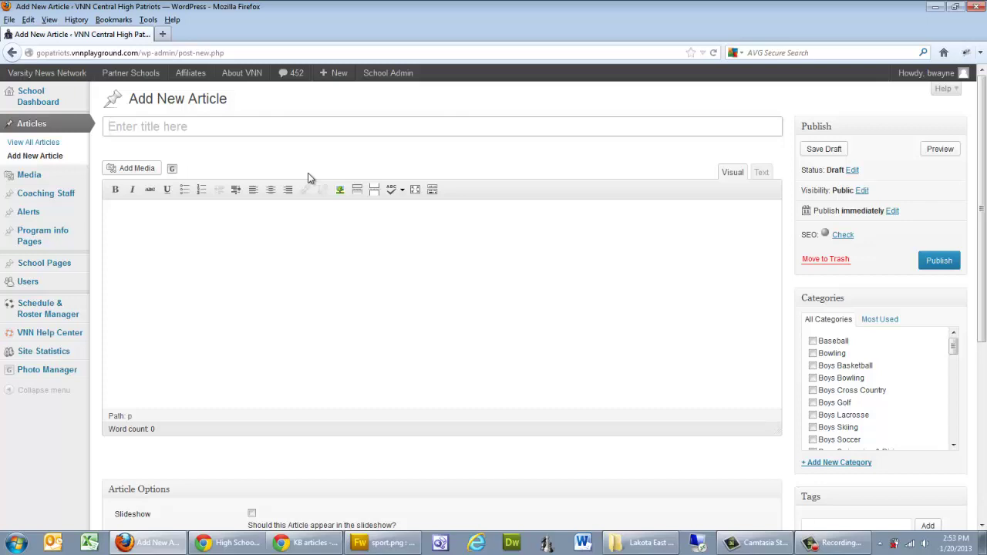
Title the article 'Football Team Bests West 34-7' with body text 'Test article contents.'
{"action": "type", "text": "Football Team Bes"}
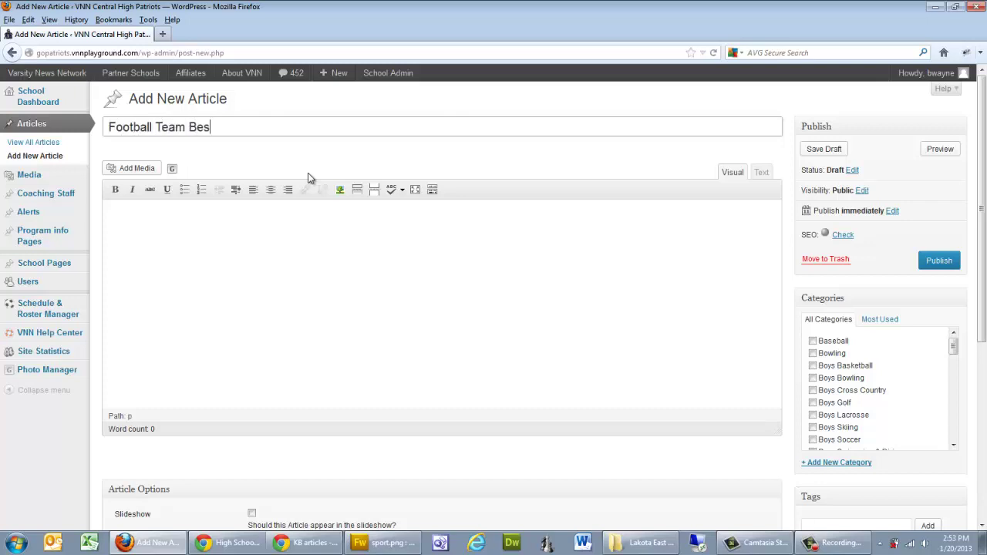
{"action": "type", "text": "ts West 34-7"}
{"action": "left_click", "coordinate": [304, 258]}
{"action": "type", "text": "Test arti"}
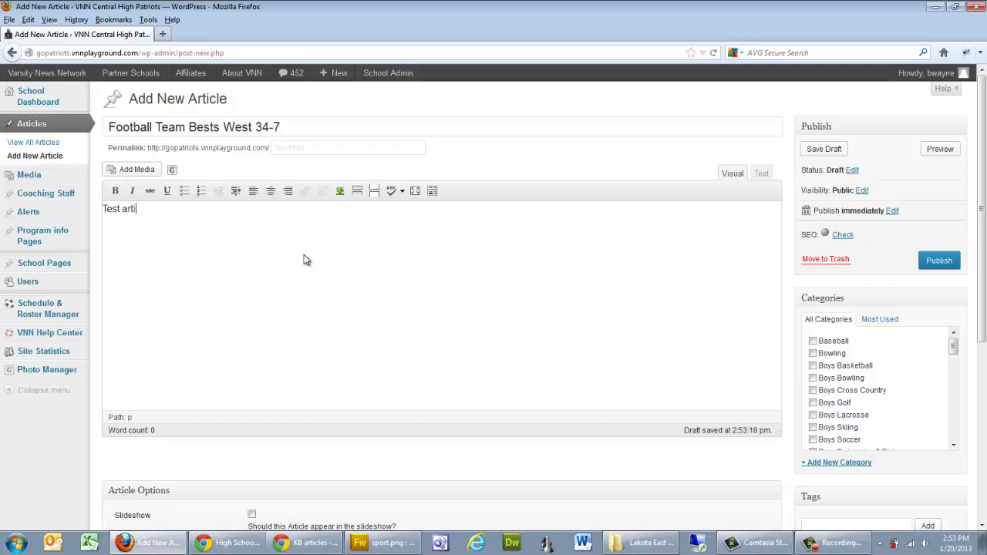
{"action": "type", "text": "cle contents."}
{"action": "left_click_drag", "start_coordinate": [953, 350], "coordinate": [955, 380]}
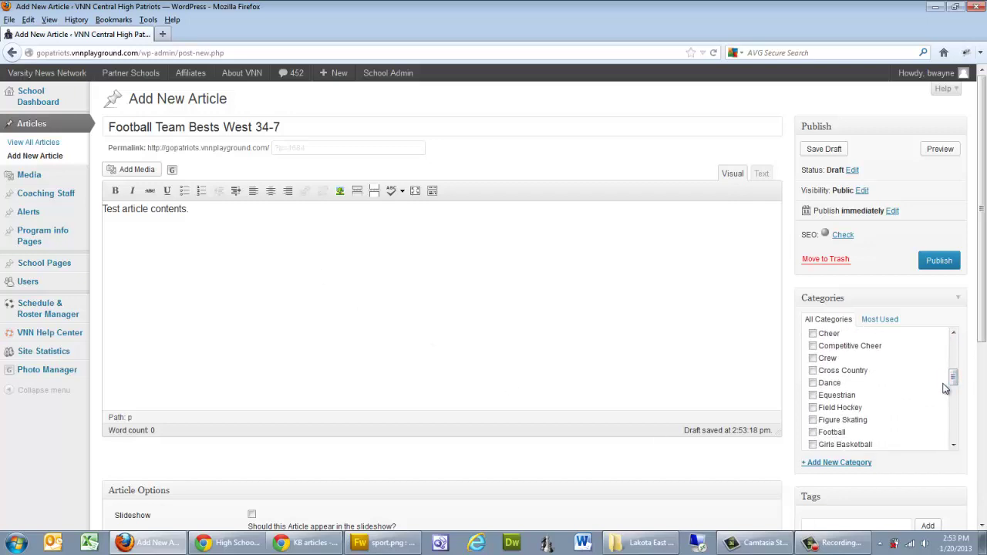
File the article under the Football category and include it in the slideshow
{"action": "left_click", "coordinate": [813, 433]}
{"action": "scroll", "coordinate": [539, 351], "scroll_direction": "down", "scroll_amount": 4}
{"action": "scroll", "coordinate": [538, 351], "scroll_direction": "down", "scroll_amount": 3}
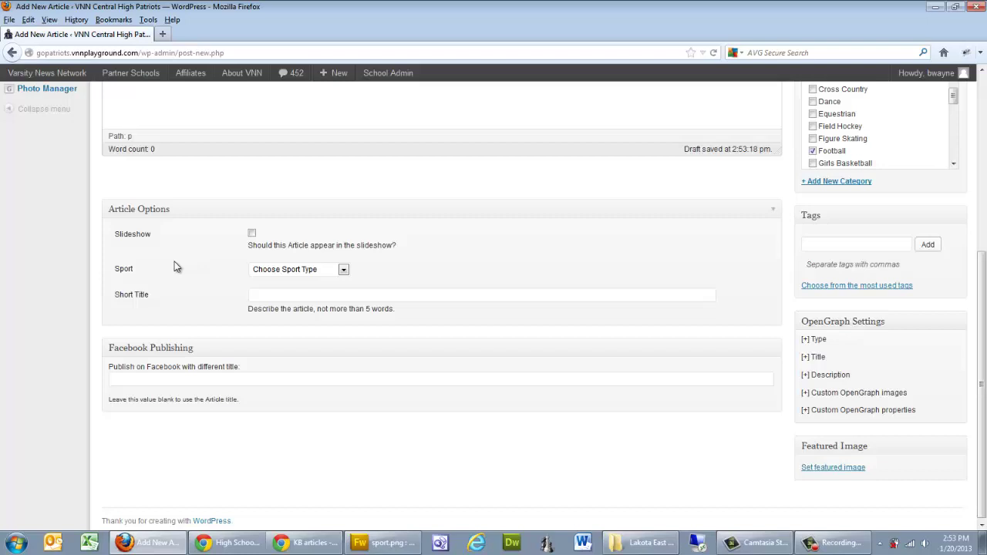
{"action": "left_click", "coordinate": [252, 233]}
Set the short title to 'Game Vs. West' using the autocomplete suggestion
{"action": "left_click", "coordinate": [299, 294]}
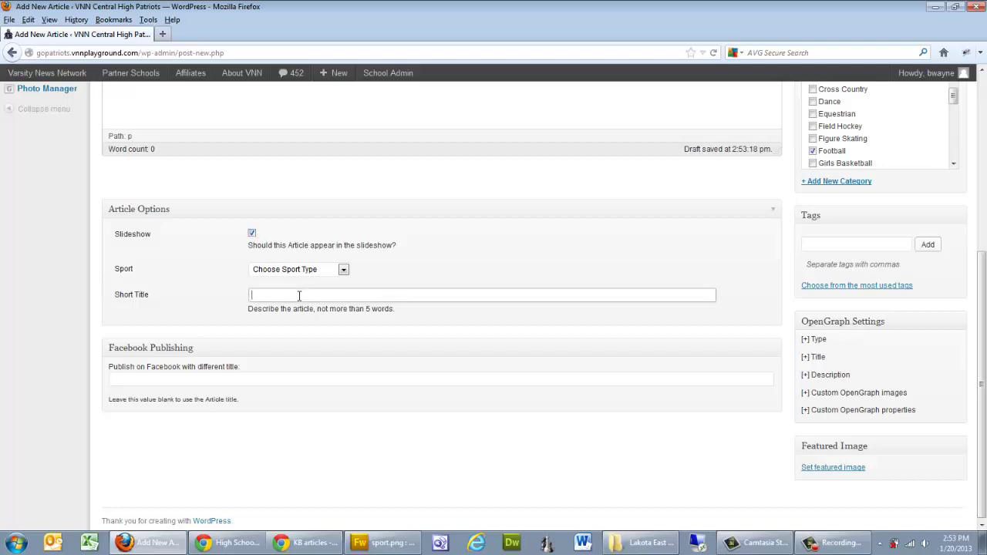
{"action": "type", "text": "F"}
{"action": "key", "text": "BackSpace"}
{"action": "type", "text": "Game"}
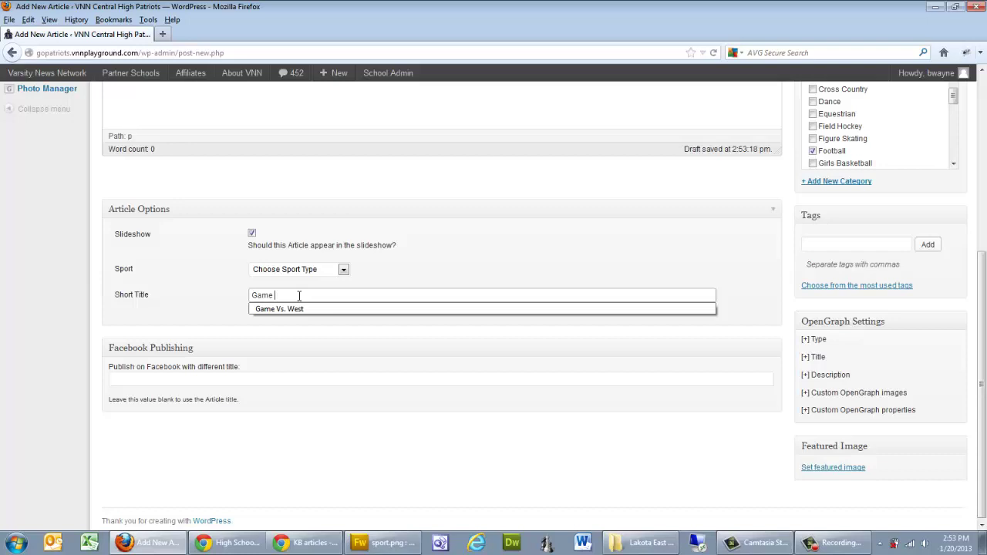
{"action": "left_click", "coordinate": [300, 309]}
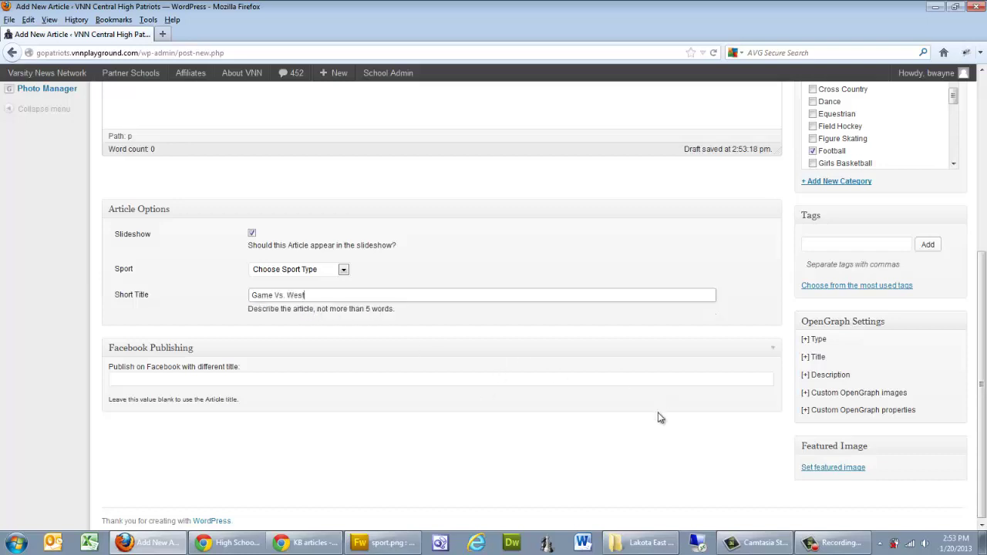
{"action": "scroll", "coordinate": [646, 430], "scroll_direction": "up", "scroll_amount": 4}
{"action": "scroll", "coordinate": [646, 430], "scroll_direction": "down", "scroll_amount": 4}
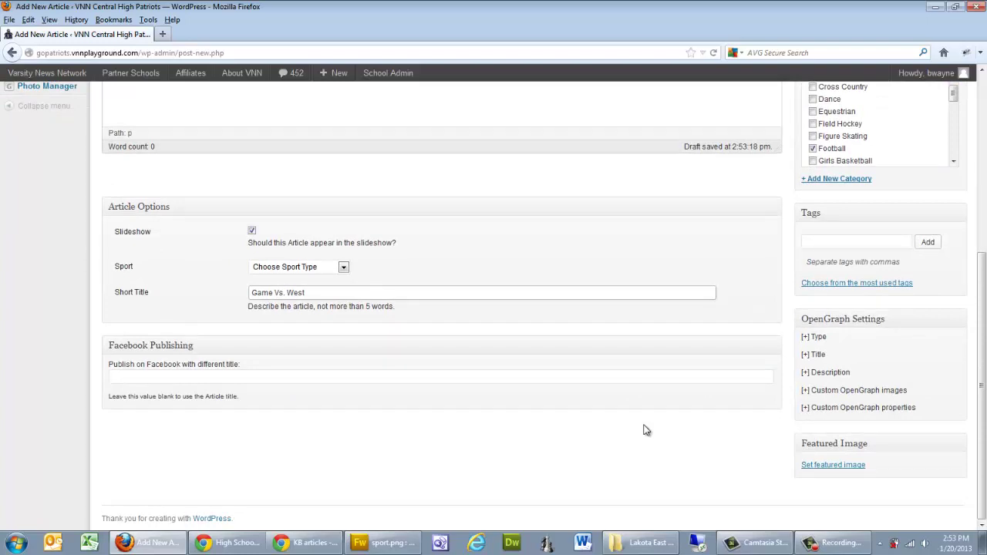
Upload the article-1 football photo and set it as the featured image
{"action": "left_click", "coordinate": [831, 466]}
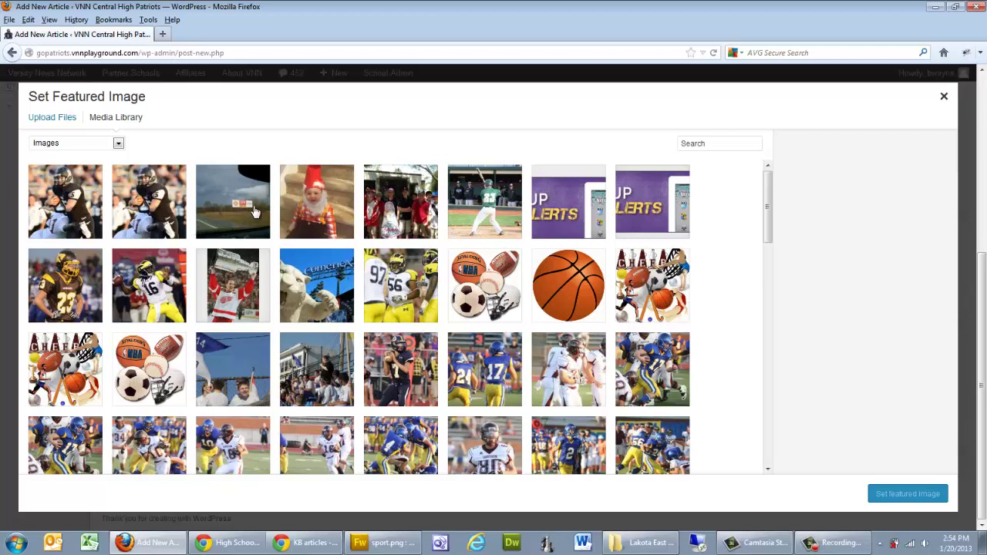
{"action": "left_click", "coordinate": [56, 119]}
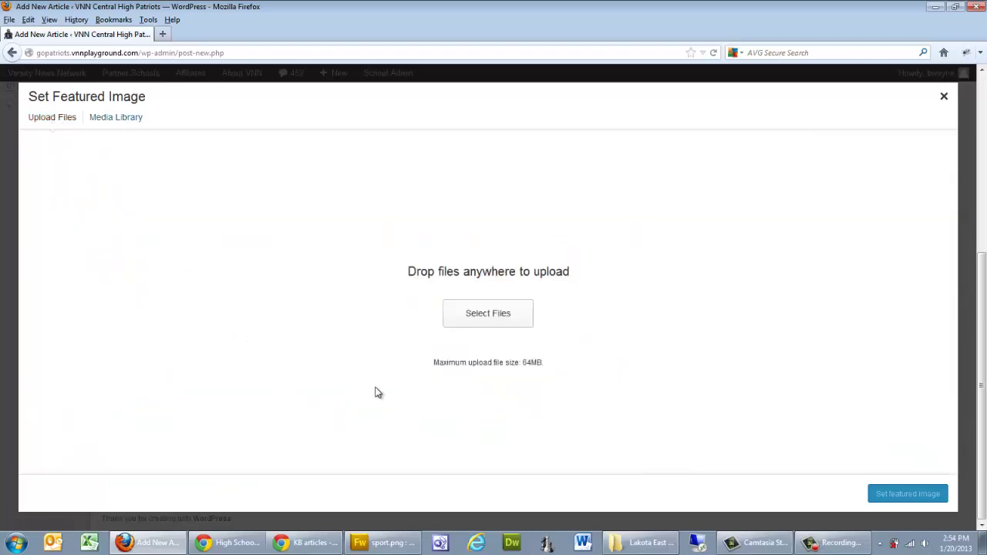
{"action": "left_click", "coordinate": [502, 318]}
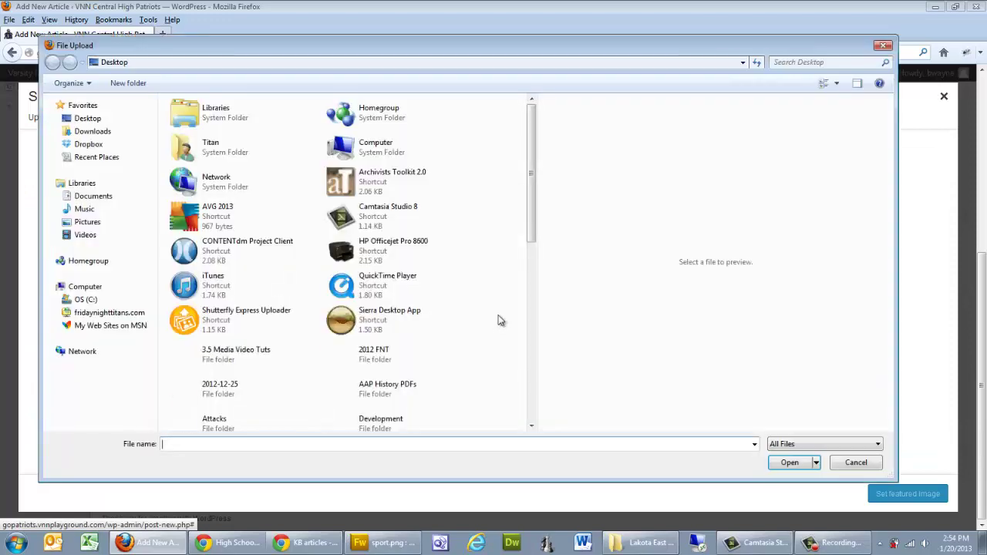
{"action": "left_click_drag", "start_coordinate": [532, 224], "coordinate": [522, 363]}
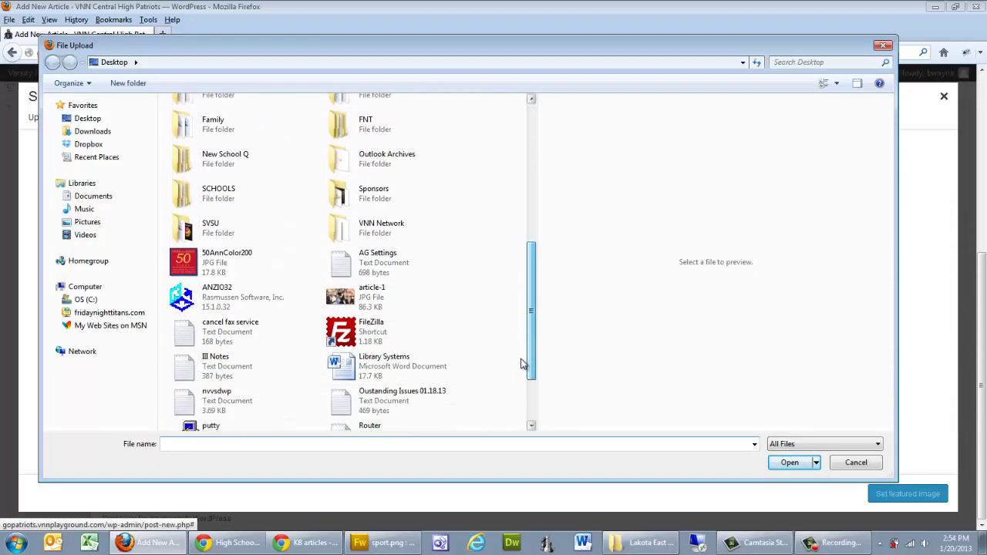
{"action": "double_click", "coordinate": [380, 303]}
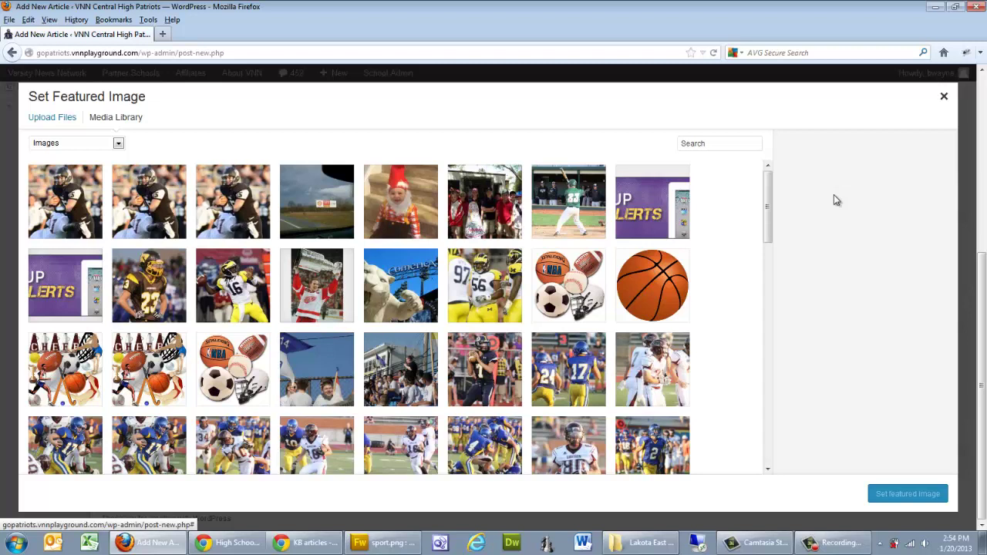
{"action": "left_click", "coordinate": [237, 197]}
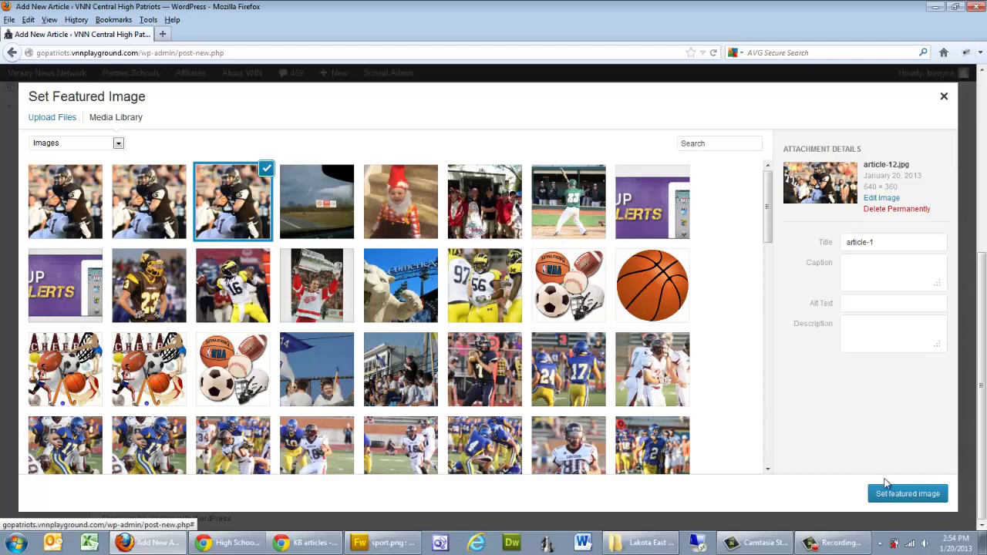
{"action": "left_click", "coordinate": [909, 493]}
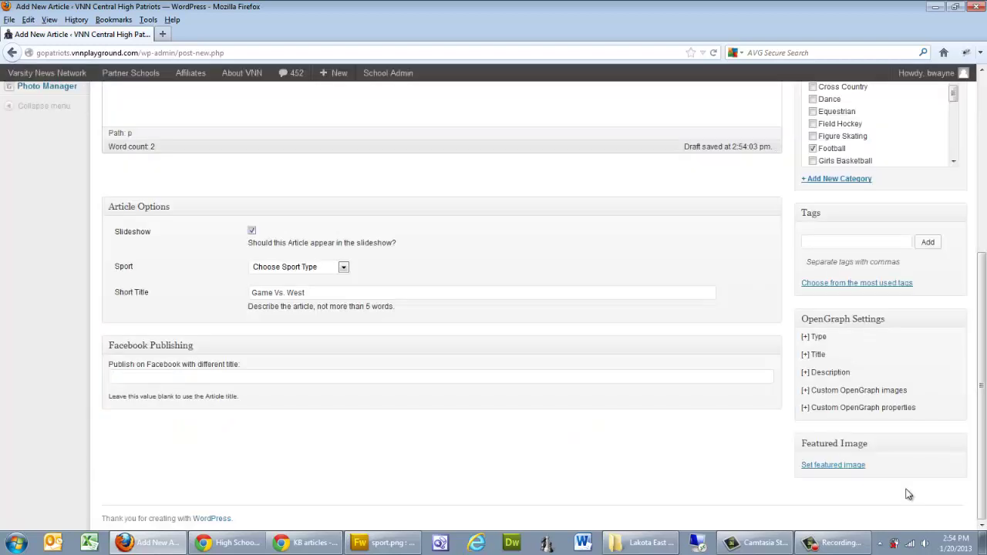
Publish 'Football Team Bests West 34-7' from the Publish box
{"action": "scroll", "coordinate": [898, 411], "scroll_direction": "down", "scroll_amount": 2}
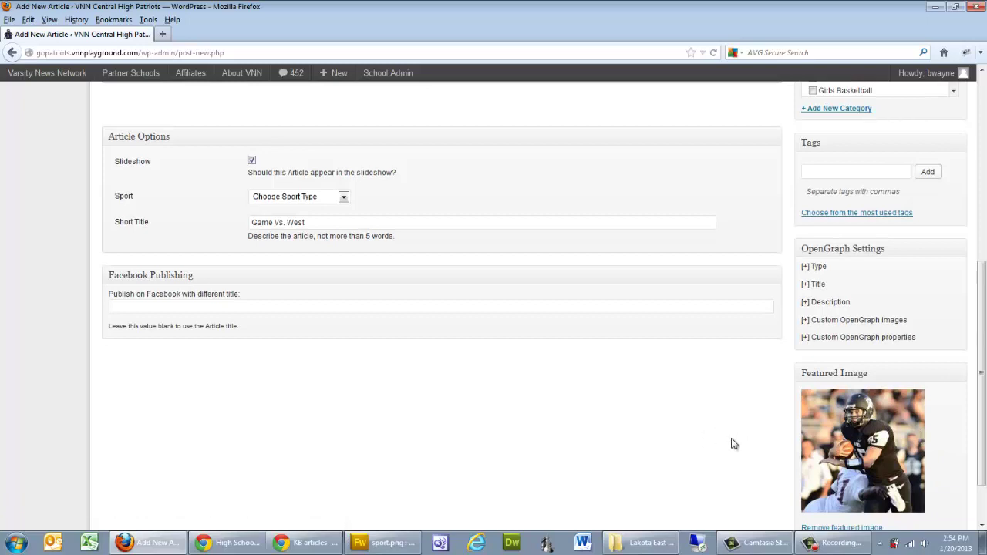
{"action": "scroll", "coordinate": [615, 429], "scroll_direction": "up", "scroll_amount": 4}
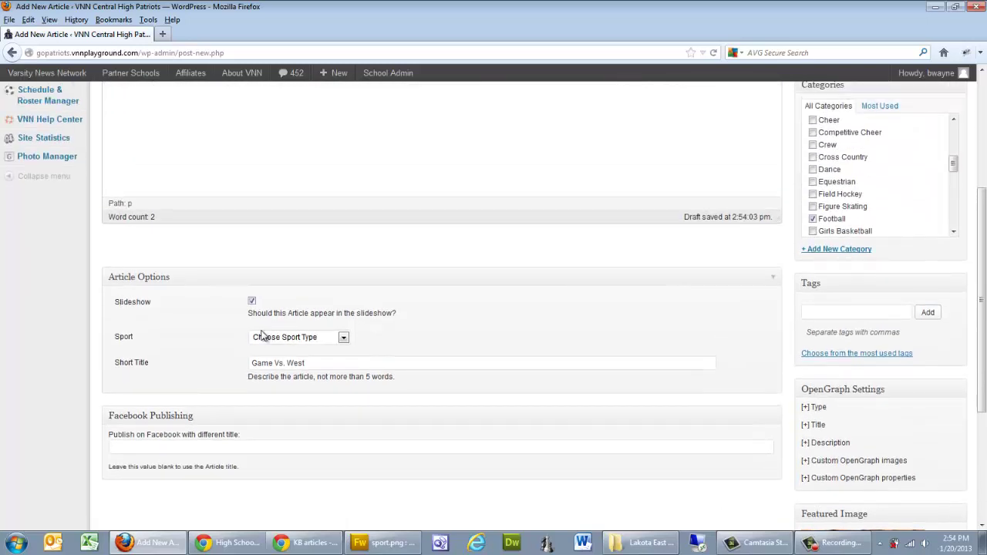
{"action": "scroll", "coordinate": [428, 372], "scroll_direction": "up", "scroll_amount": 6}
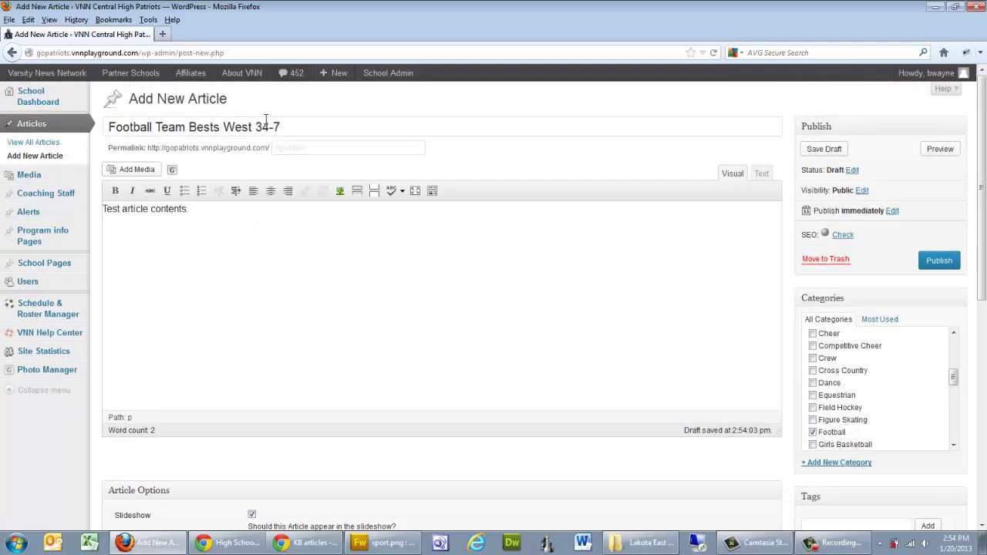
{"action": "left_click", "coordinate": [939, 261]}
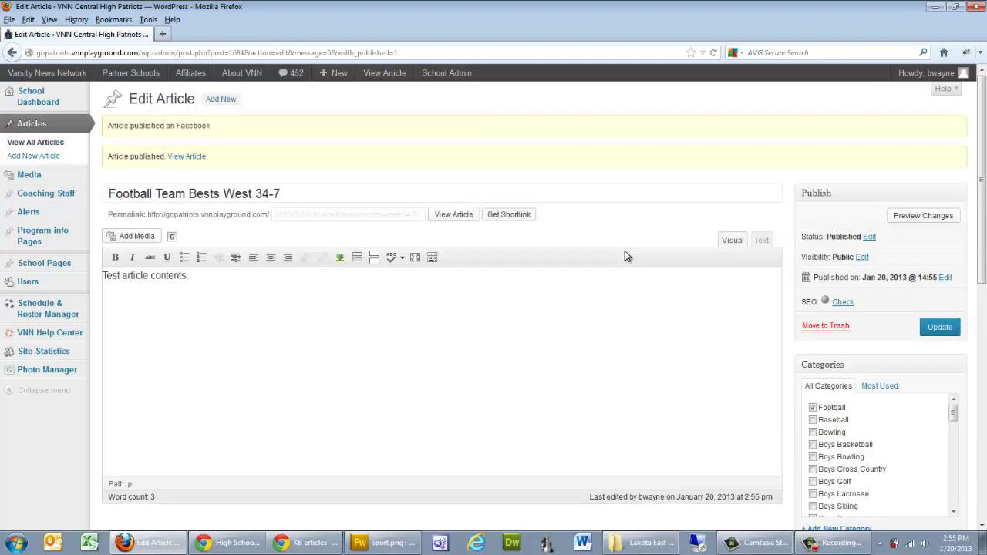
View the live article, then go HOME to see it in the homepage slideshow
{"action": "left_click", "coordinate": [453, 215]}
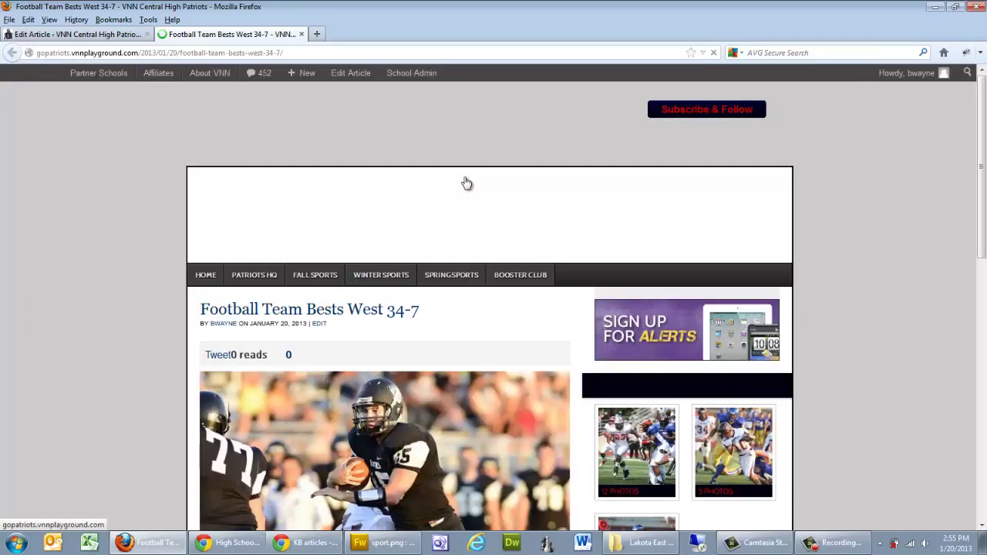
{"action": "scroll", "coordinate": [185, 300], "scroll_direction": "down", "scroll_amount": 3}
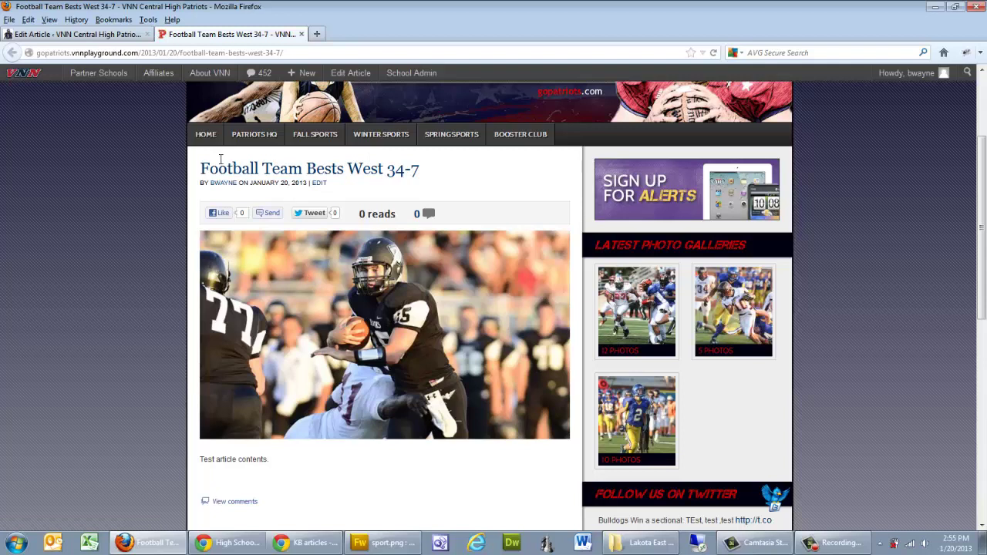
{"action": "left_click", "coordinate": [208, 135]}
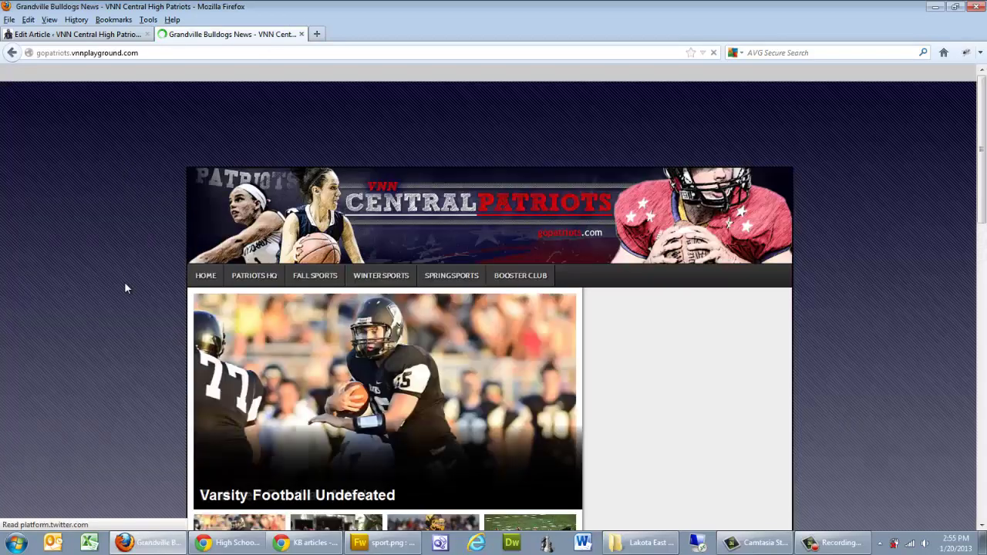
{"action": "scroll", "coordinate": [126, 306], "scroll_direction": "down", "scroll_amount": 1}
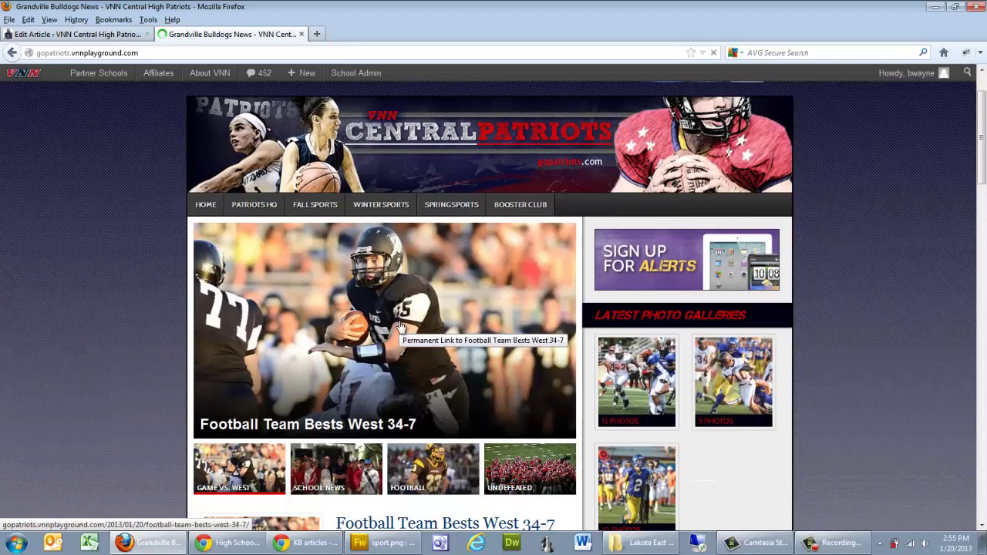